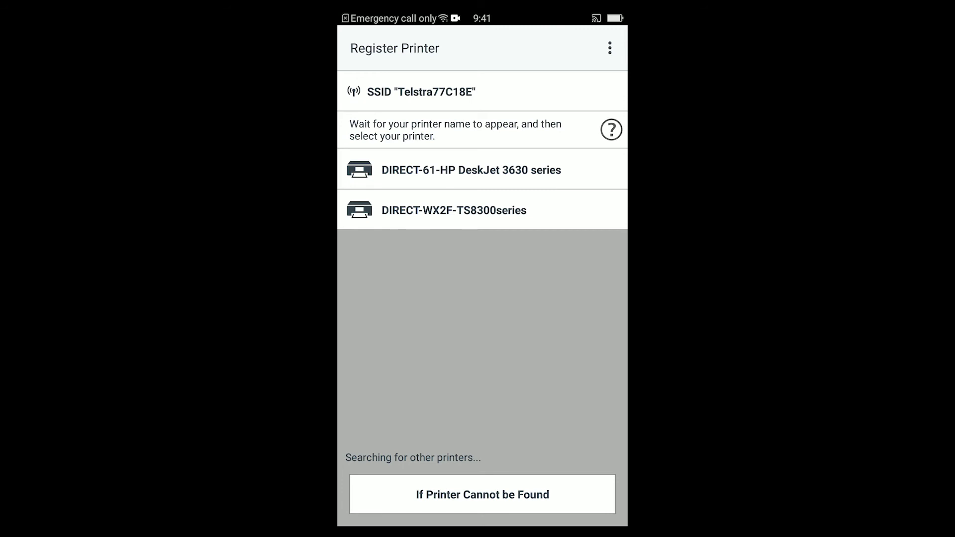
- Register the DIRECT-WX2F-TS8300series printer from the Register Printer list
click(454, 210)
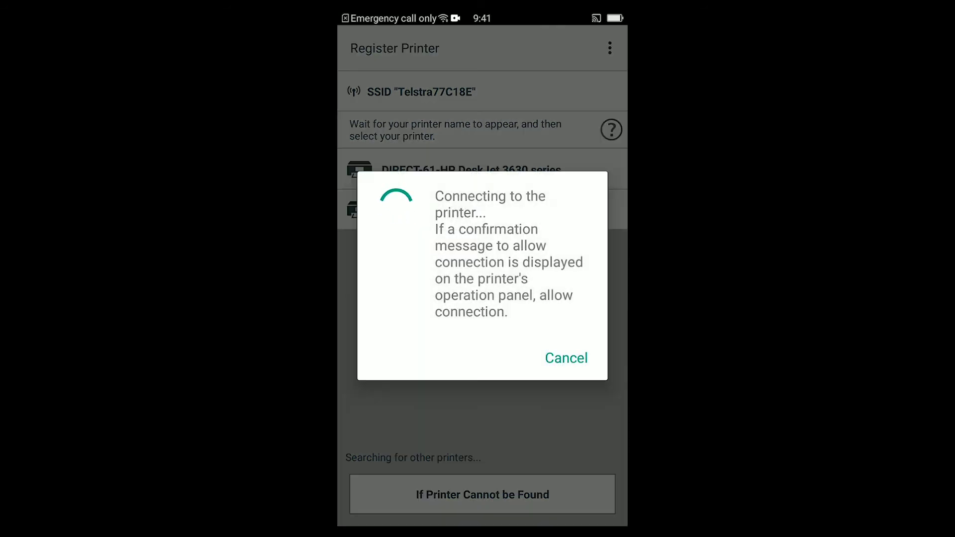